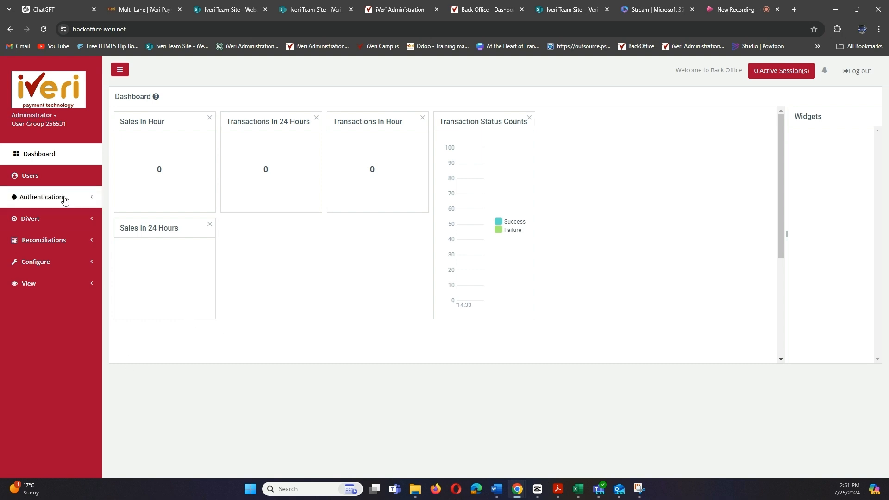
Expand DiVert in the Back Office sidebar to show Transactions, Batch and Configure Application
{"action": "left_click", "coordinate": [93, 223]}
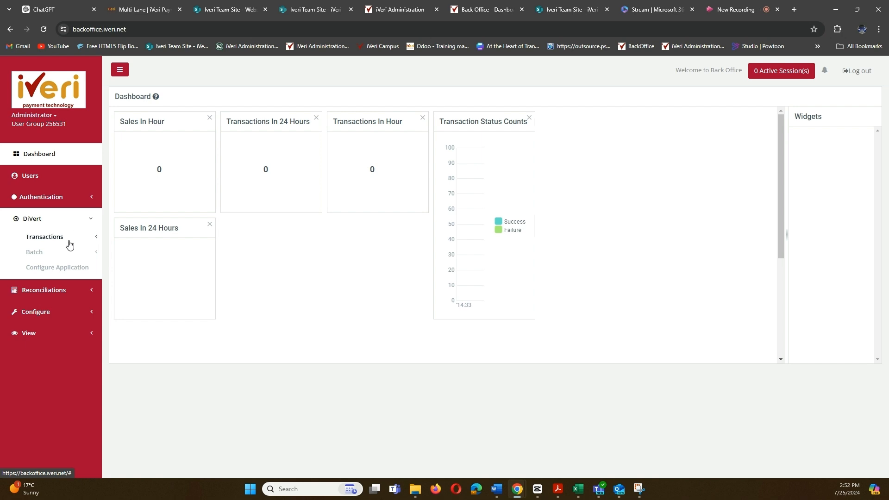
Open the Configure Application settings for the Live DiVert Training Profile application
{"action": "left_click", "coordinate": [61, 272]}
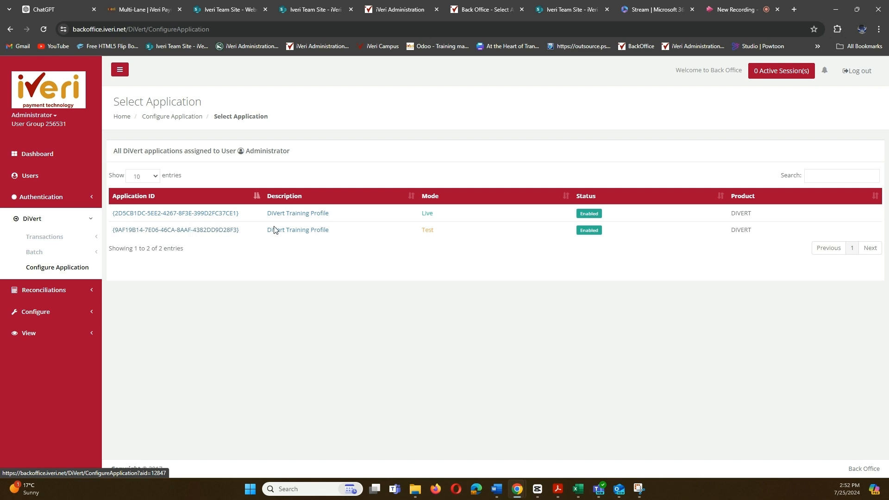
{"action": "left_click", "coordinate": [178, 214]}
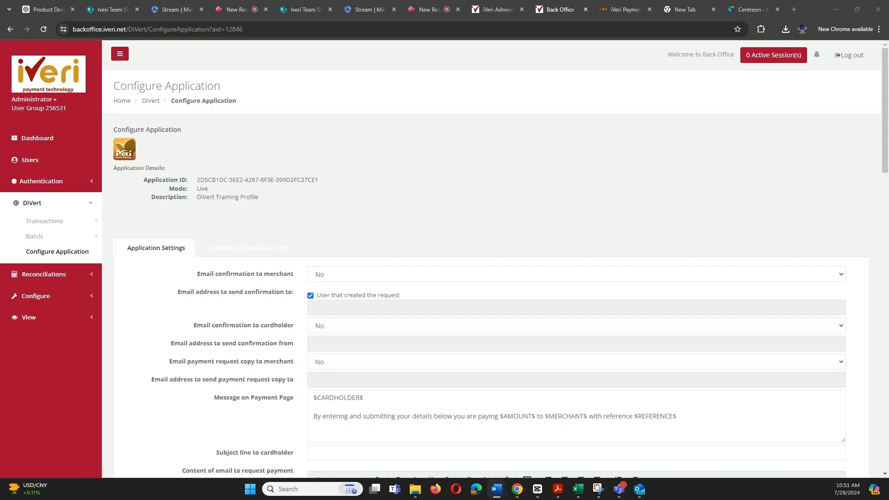
Set merchant email confirmation to Yes, untick the requesting user, and enter the iVeri merchant address
{"action": "left_click", "coordinate": [366, 277]}
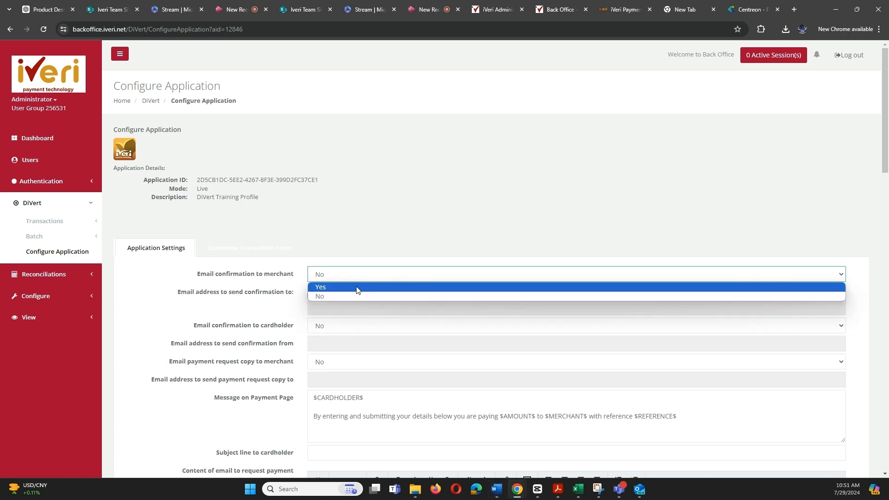
{"action": "left_click", "coordinate": [357, 288]}
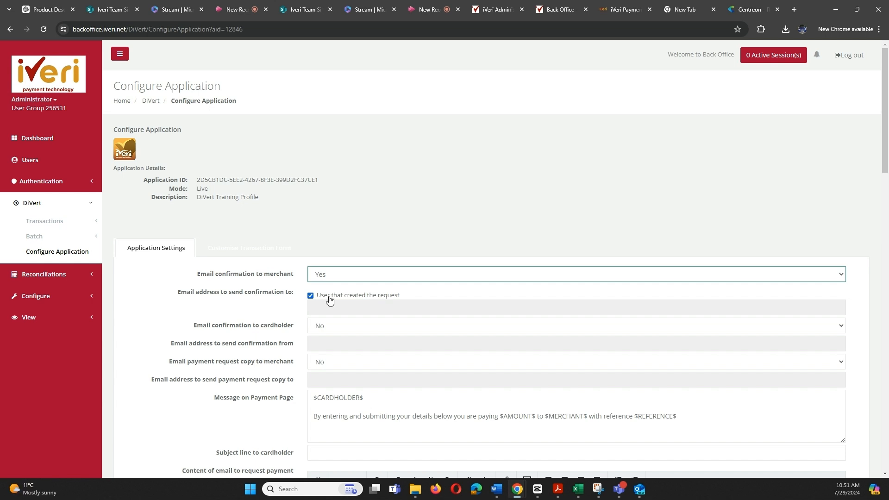
{"action": "left_click", "coordinate": [311, 297]}
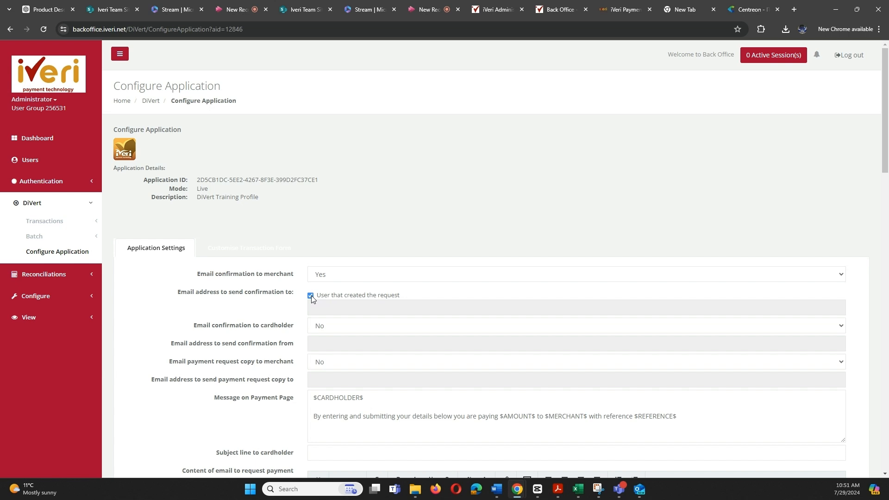
{"action": "left_click", "coordinate": [311, 296]}
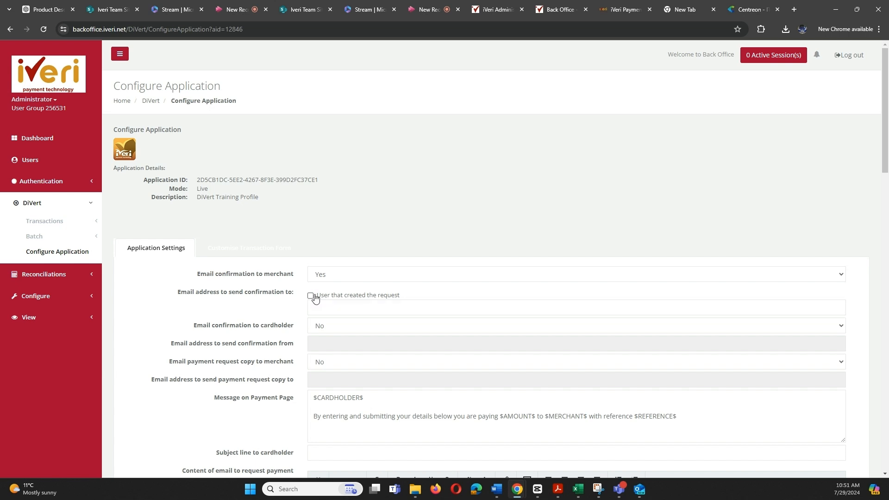
{"action": "left_click", "coordinate": [321, 303]}
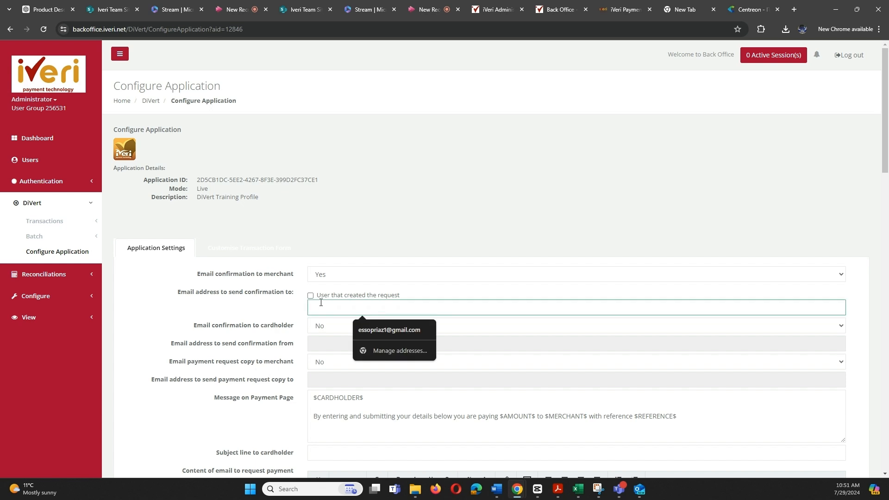
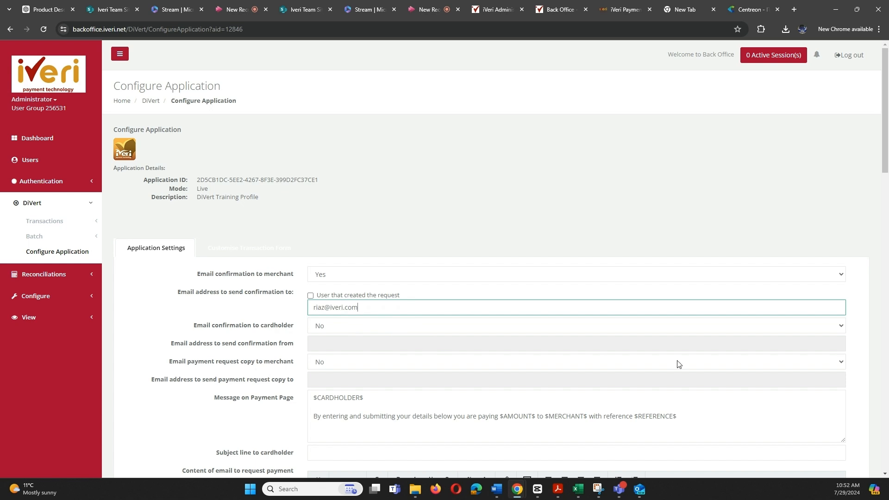
Set cardholder email confirmation to Yes with the iVeri address as sender
{"action": "left_click", "coordinate": [396, 328]}
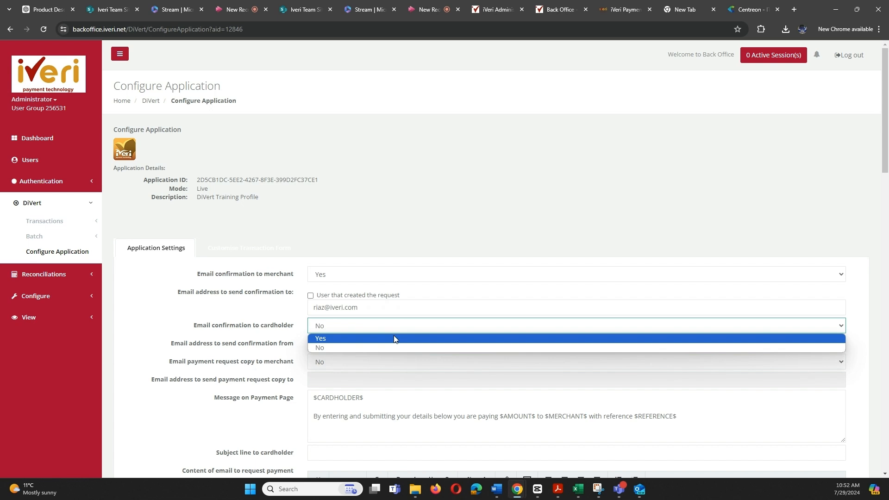
{"action": "left_click", "coordinate": [394, 339]}
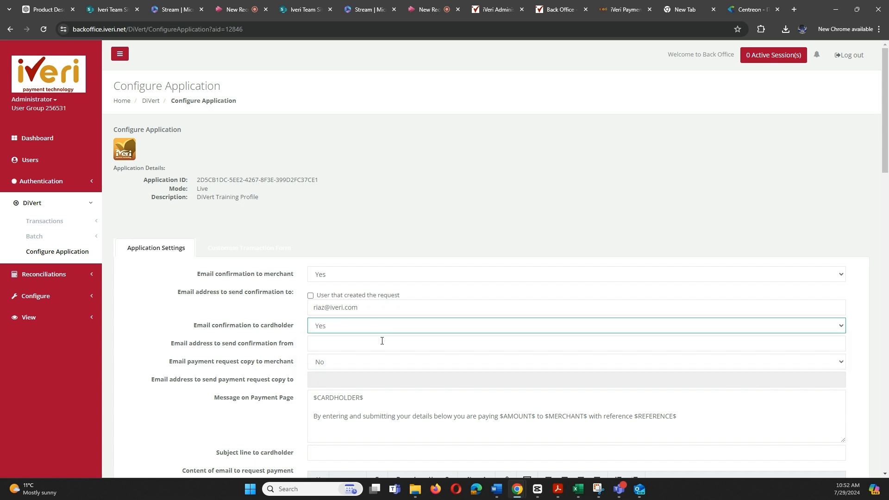
{"action": "left_click", "coordinate": [324, 346]}
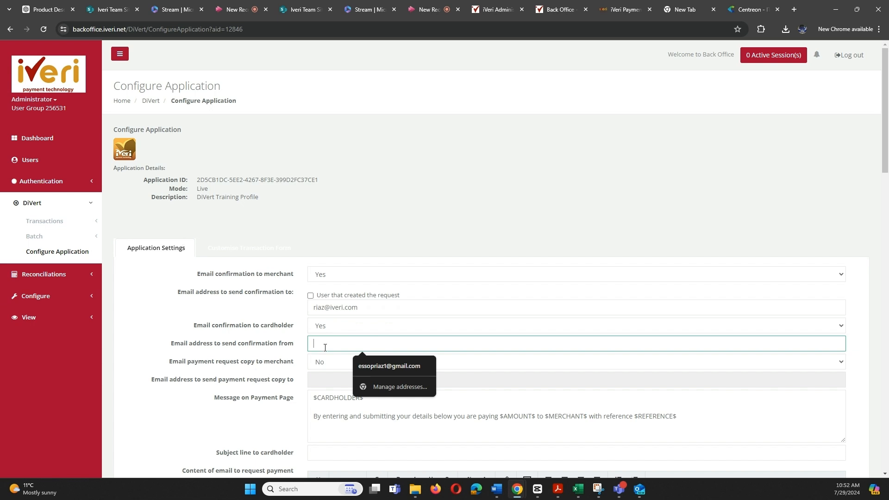
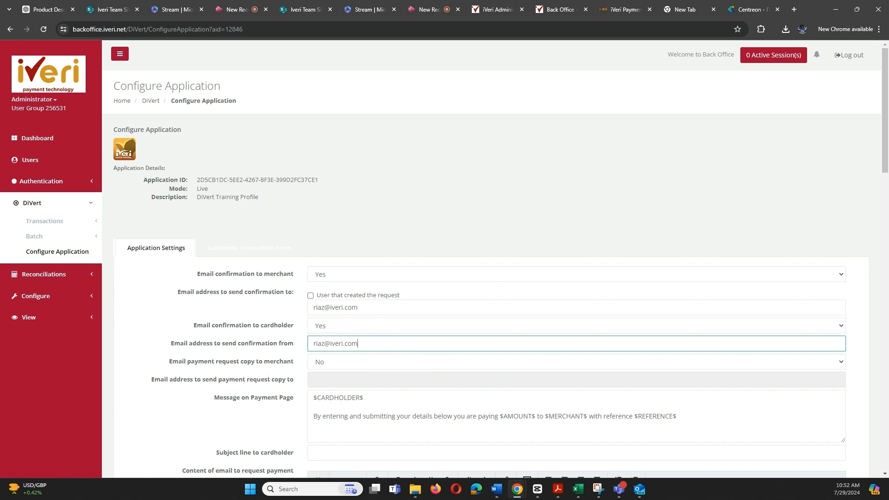
Set payment request copy to merchant to Yes, copying to the iVeri address
{"action": "left_click", "coordinate": [330, 366]}
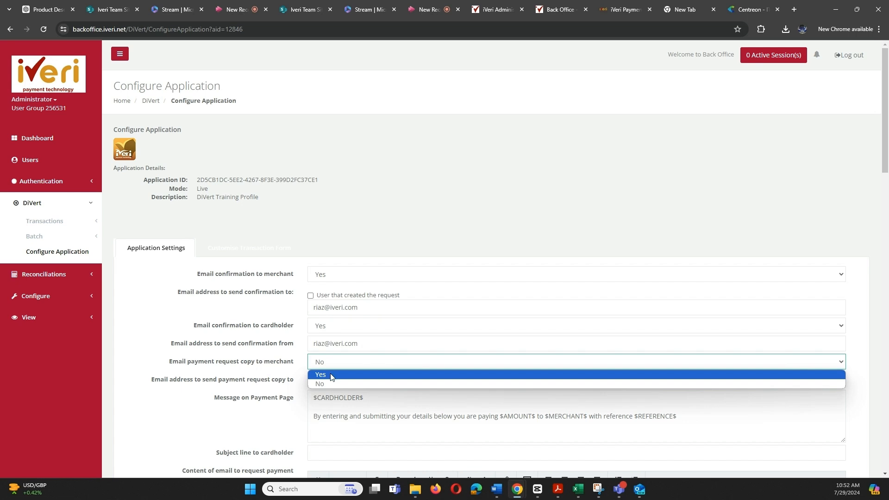
{"action": "left_click", "coordinate": [331, 375]}
{"action": "left_click", "coordinate": [329, 379]}
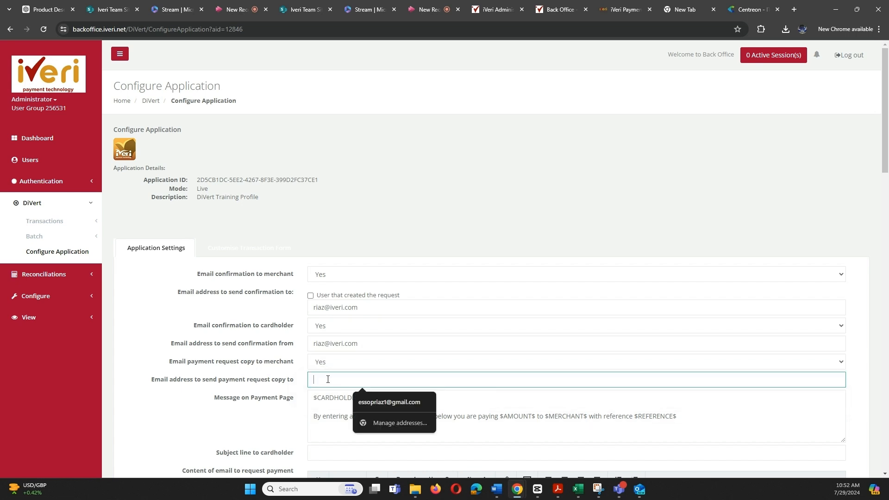
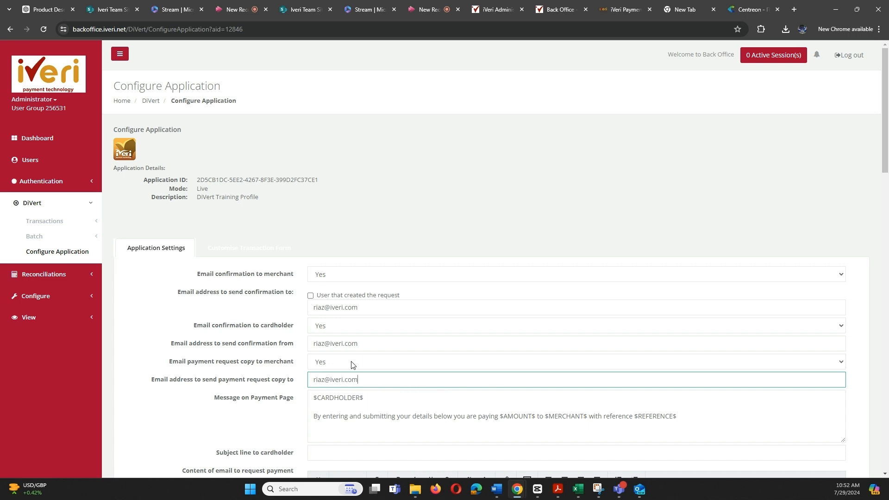
Reword the payment page message from 'By entering' to 'By capturing and submitting your details'
{"action": "scroll", "coordinate": [352, 365], "scroll_direction": "down", "scroll_amount": 2}
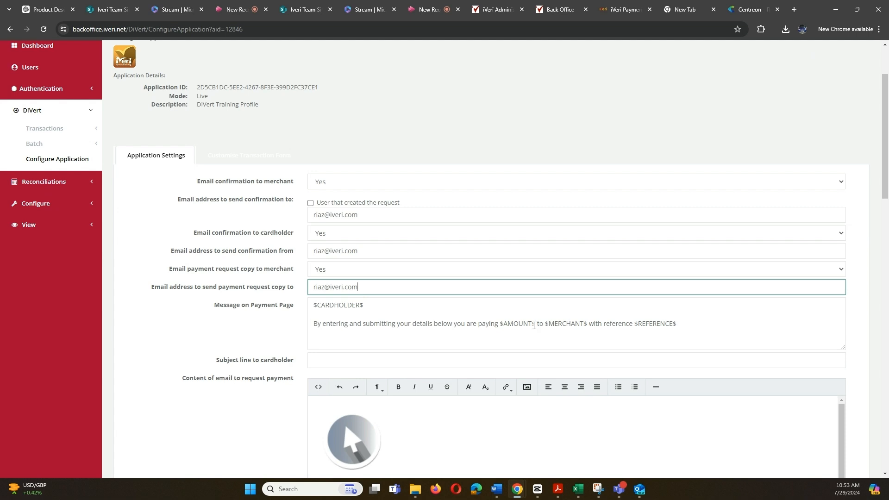
{"action": "left_click", "coordinate": [327, 325]}
{"action": "key", "text": "BackSpace"}
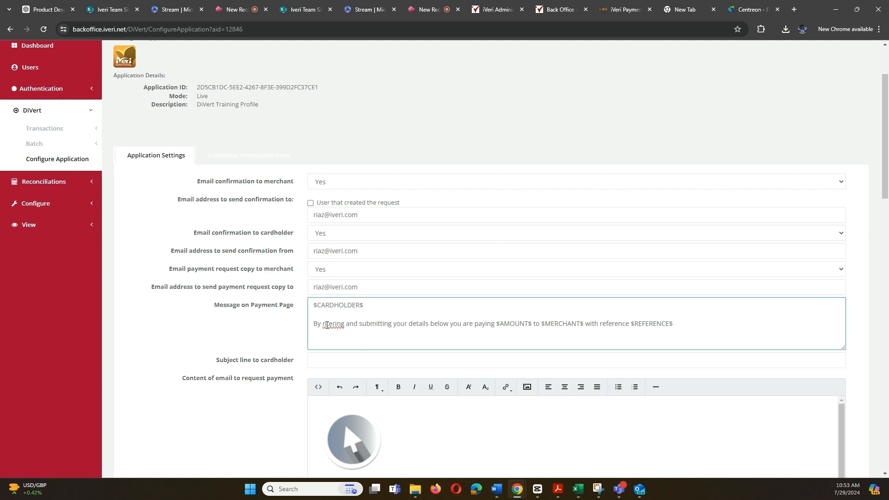
{"action": "key", "text": "BackSpace"}
{"action": "key", "text": "BackSpace"}
{"action": "key", "text": "BackSpace"}
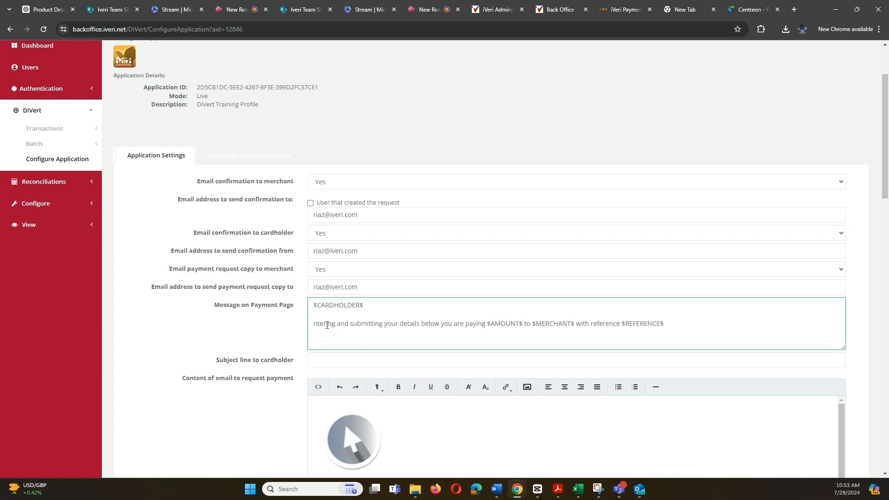
{"action": "type", "text": "Ey"}
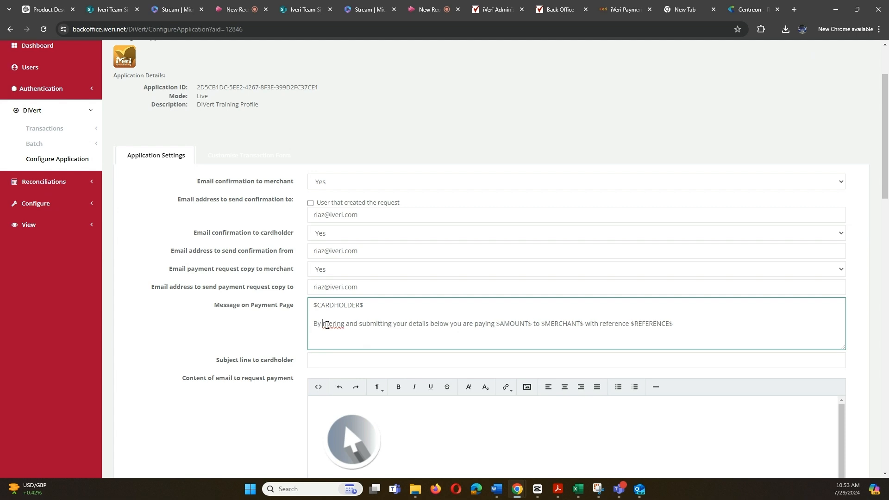
{"action": "key", "text": "BackSpace"}
{"action": "key", "text": "BackSpace"}
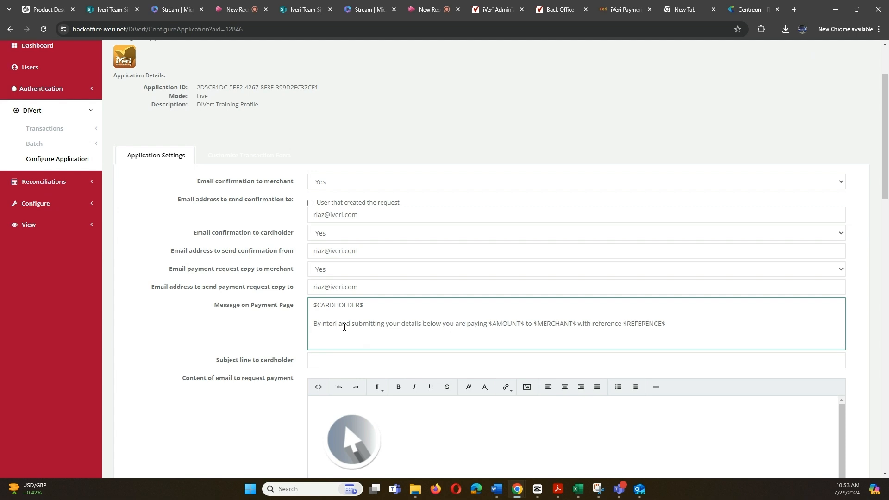
{"action": "key", "text": "BackSpace"}
{"action": "key", "text": "BackSpace"}
{"action": "key", "text": "BackSpace"}
{"action": "key", "text": "BackSpace"}
{"action": "key", "text": "BackSpace"}
{"action": "type", "text": "ca"}
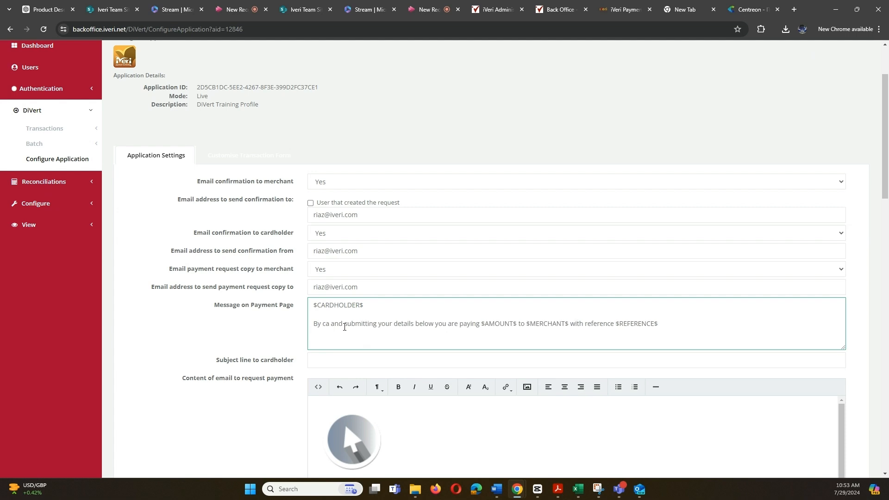
{"action": "type", "text": "pturing"}
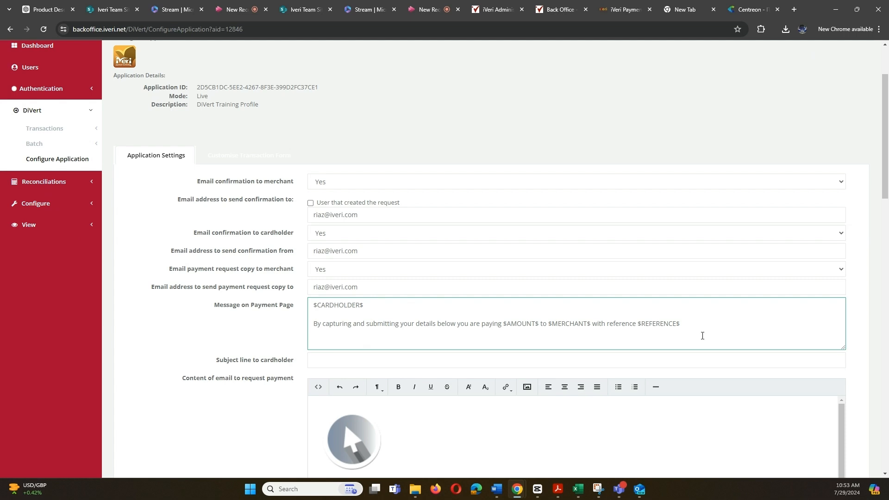
Fill the cardholder subject line with the saved 'Payment Request - …Trading' autofill entry
{"action": "scroll", "coordinate": [702, 336], "scroll_direction": "down", "scroll_amount": 1}
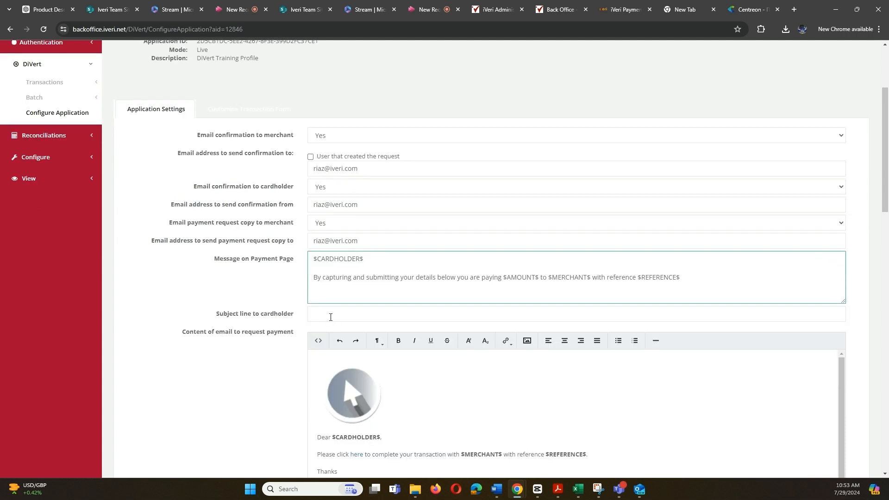
{"action": "left_click", "coordinate": [331, 318]}
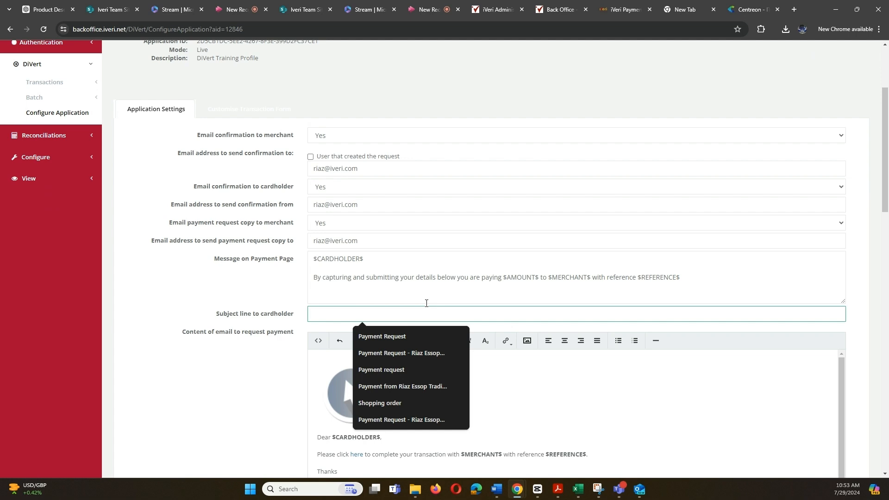
{"action": "left_click", "coordinate": [425, 353]}
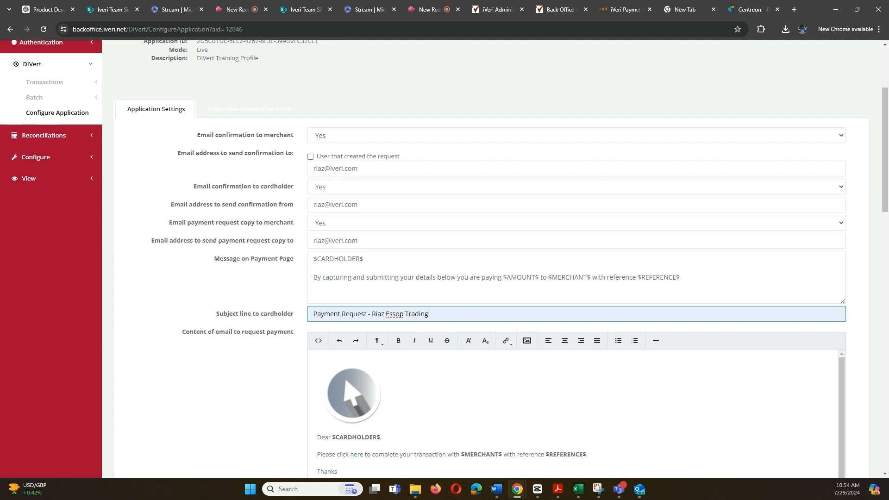
{"action": "scroll", "coordinate": [273, 318], "scroll_direction": "down", "scroll_amount": 2}
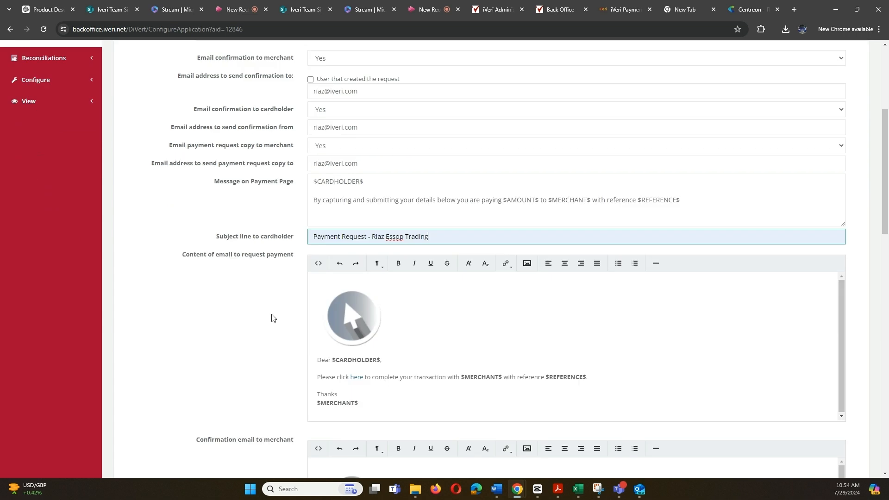
Start inserting an image into the payment request email from the editor toolbar
{"action": "scroll", "coordinate": [273, 318], "scroll_direction": "down", "scroll_amount": 2}
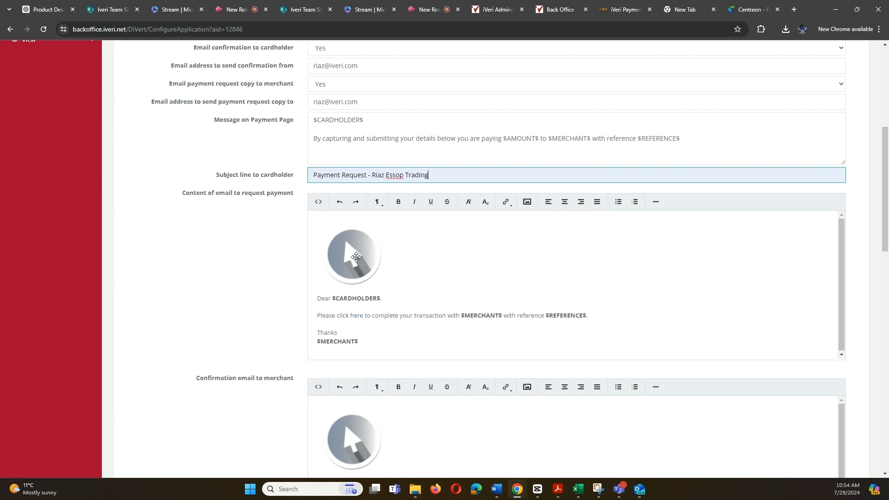
{"action": "left_click", "coordinate": [528, 201]}
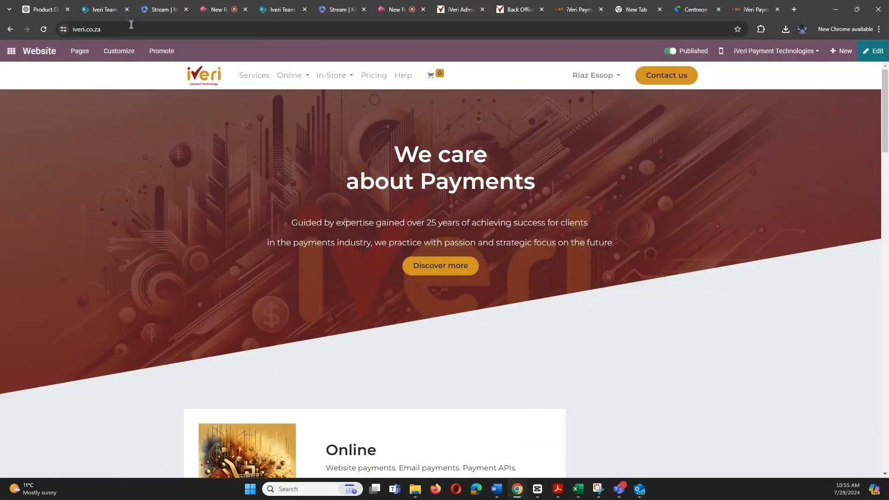
Copy the iVeri logo image from the iveri.co.za homepage
{"action": "right_click", "coordinate": [211, 80]}
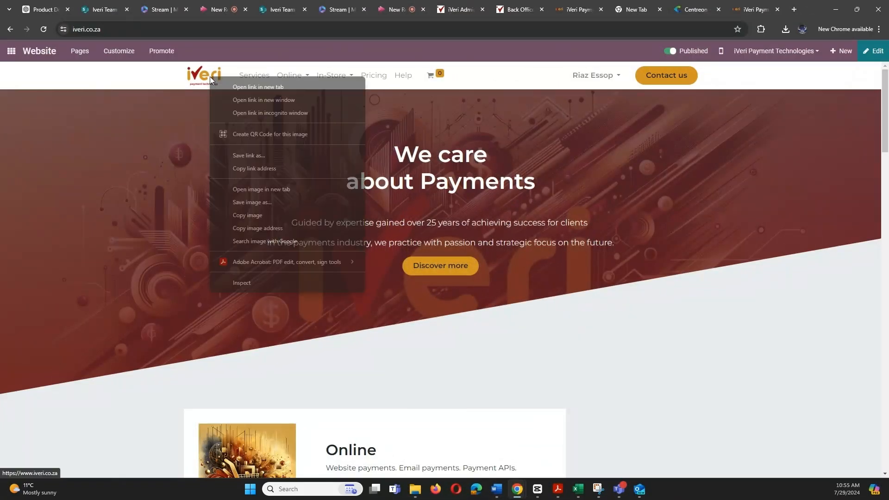
{"action": "left_click", "coordinate": [260, 215]}
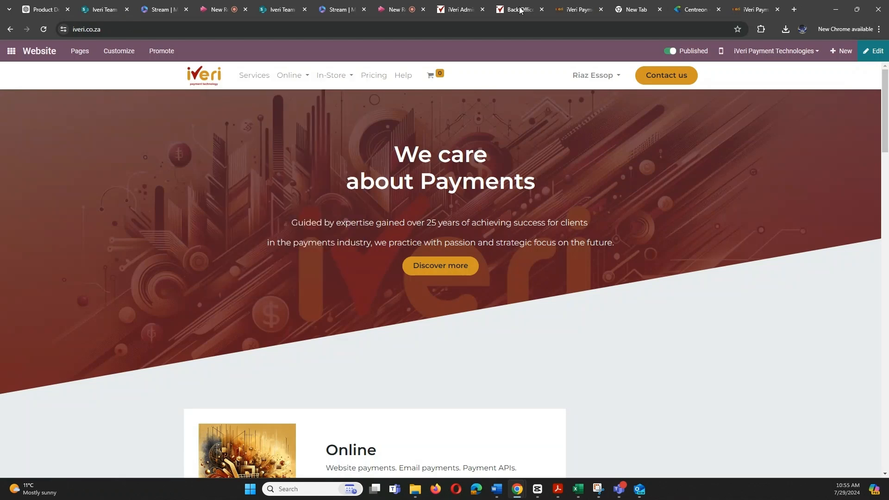
Insert the copied logo described as 'iVeri Logo' into the email and delete the grey placeholder
{"action": "left_click", "coordinate": [521, 10]}
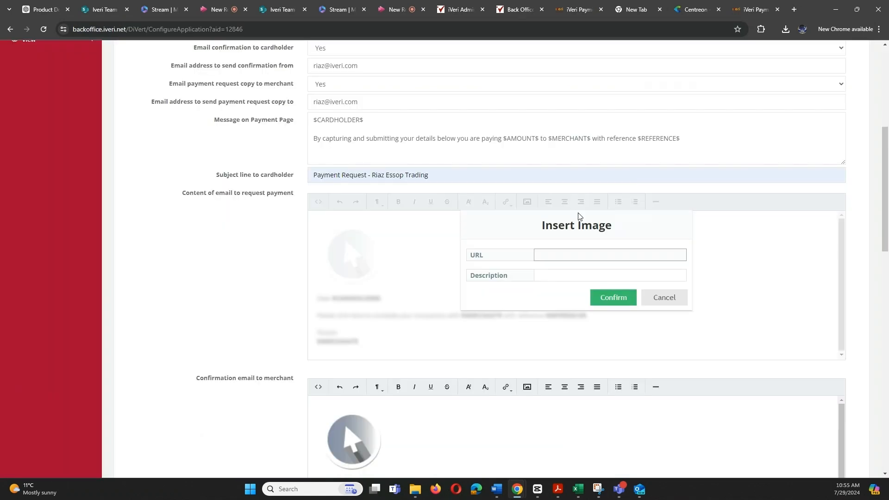
{"action": "right_click", "coordinate": [575, 255]}
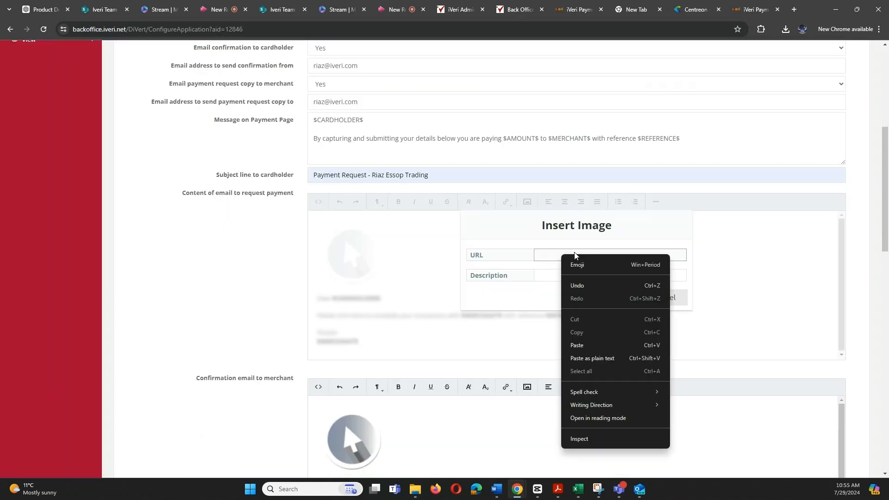
{"action": "left_click", "coordinate": [578, 345]}
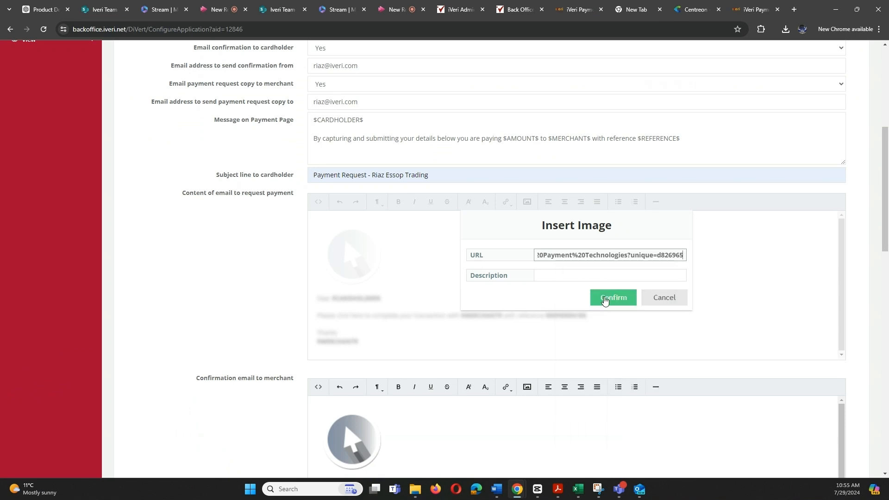
{"action": "left_click", "coordinate": [580, 275]}
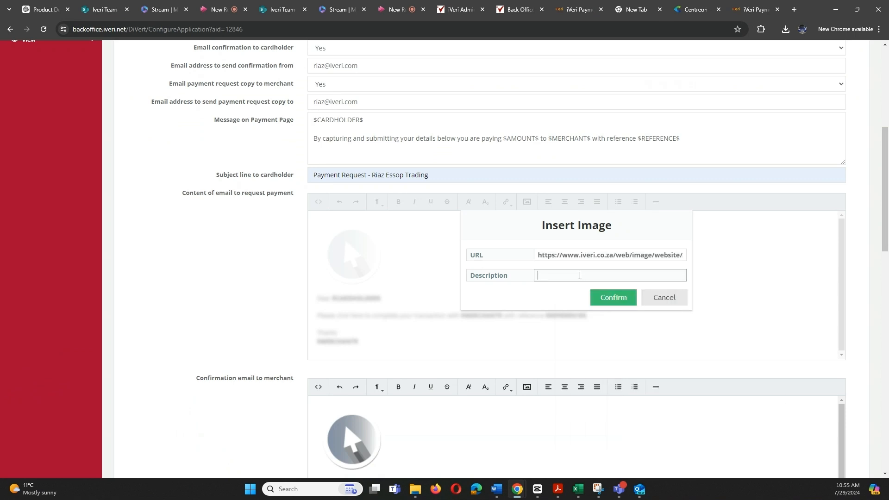
{"action": "type", "text": "iVeri Logo"}
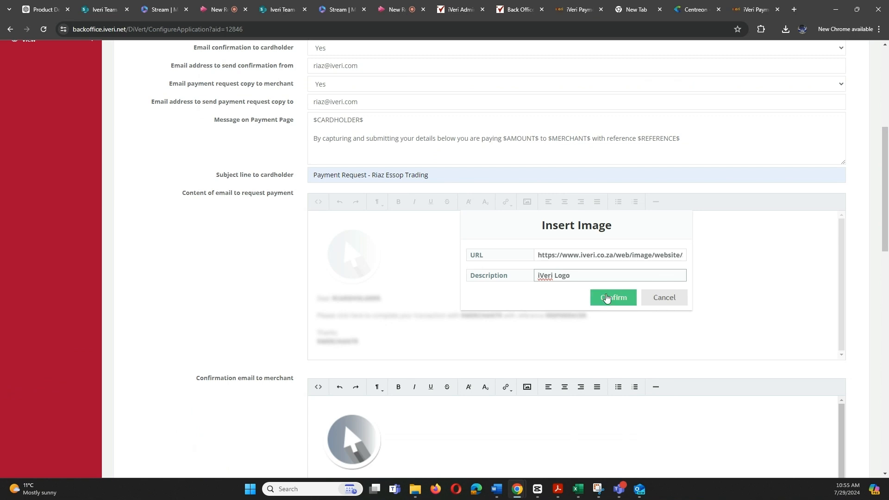
{"action": "left_click", "coordinate": [607, 299]}
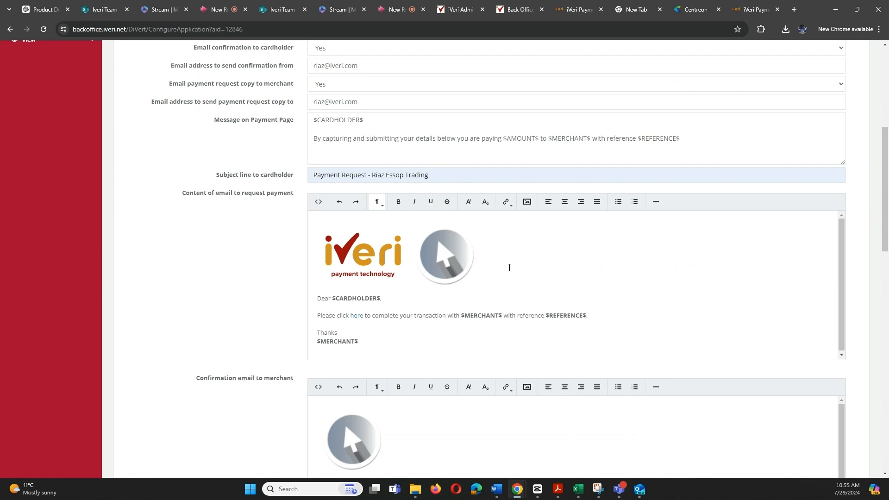
{"action": "key", "text": "Delete"}
{"action": "scroll", "coordinate": [510, 268], "scroll_direction": "down", "scroll_amount": 3}
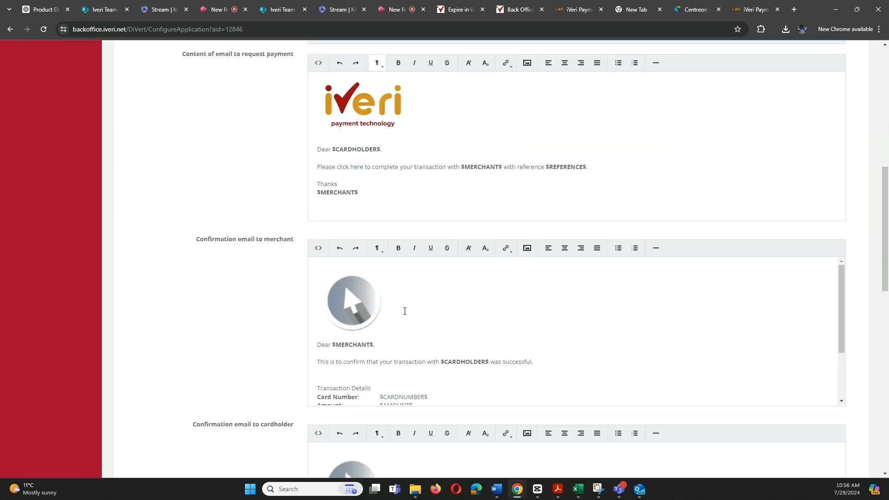
{"action": "scroll", "coordinate": [405, 312], "scroll_direction": "down", "scroll_amount": 2}
{"action": "scroll", "coordinate": [405, 311], "scroll_direction": "up", "scroll_amount": 2}
{"action": "scroll", "coordinate": [405, 312], "scroll_direction": "down", "scroll_amount": 2}
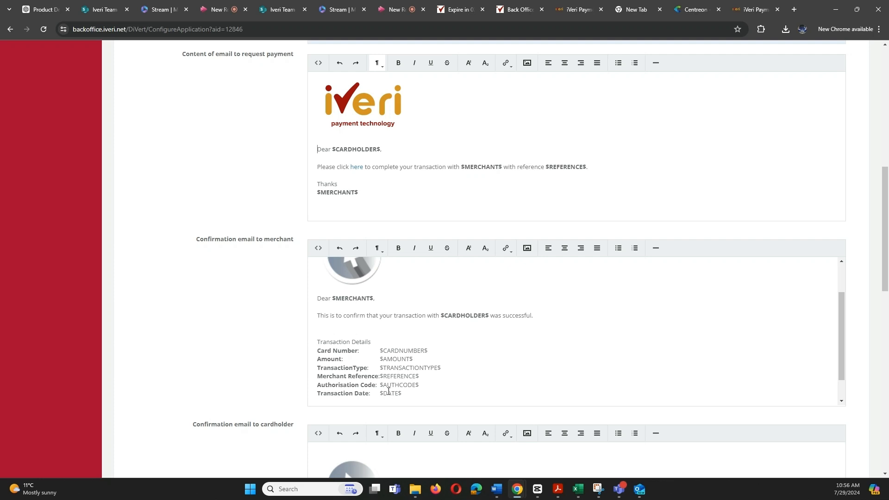
{"action": "scroll", "coordinate": [388, 392], "scroll_direction": "down", "scroll_amount": 1}
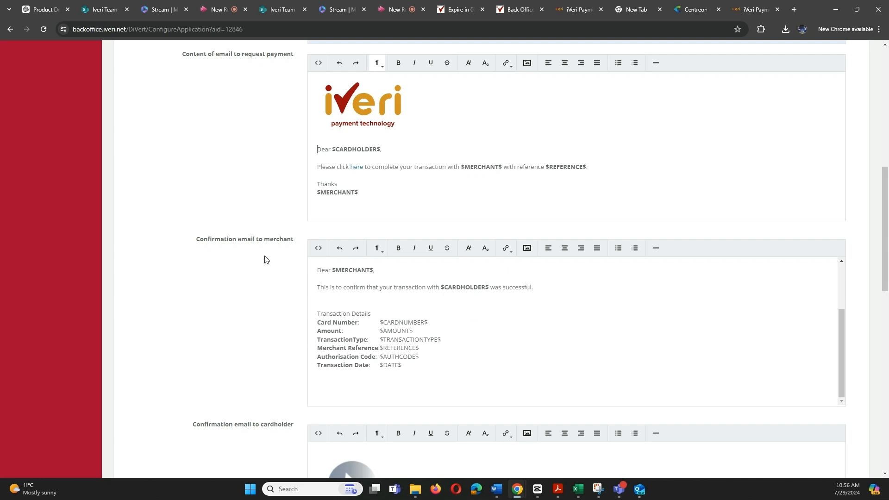
{"action": "scroll", "coordinate": [421, 321], "scroll_direction": "down", "scroll_amount": 1}
{"action": "scroll", "coordinate": [421, 321], "scroll_direction": "down", "scroll_amount": 4}
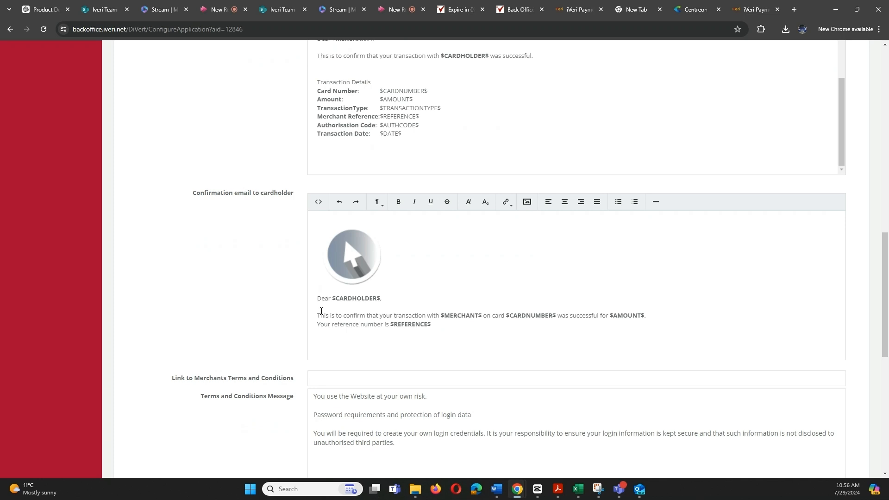
{"action": "scroll", "coordinate": [321, 311], "scroll_direction": "down", "scroll_amount": 2}
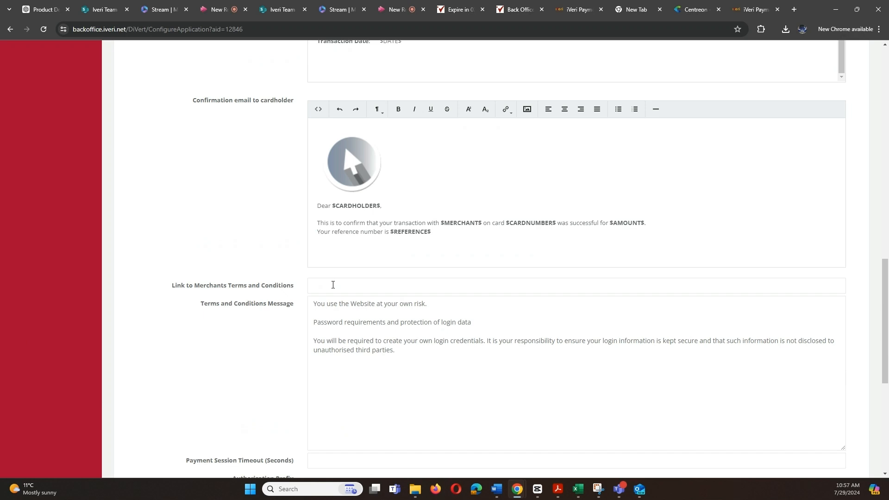
{"action": "right_click", "coordinate": [370, 290]}
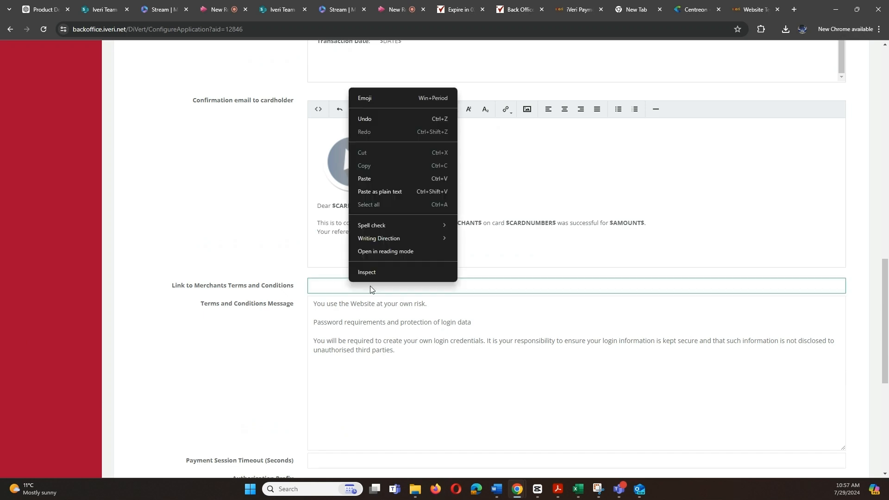
{"action": "left_click", "coordinate": [374, 189]}
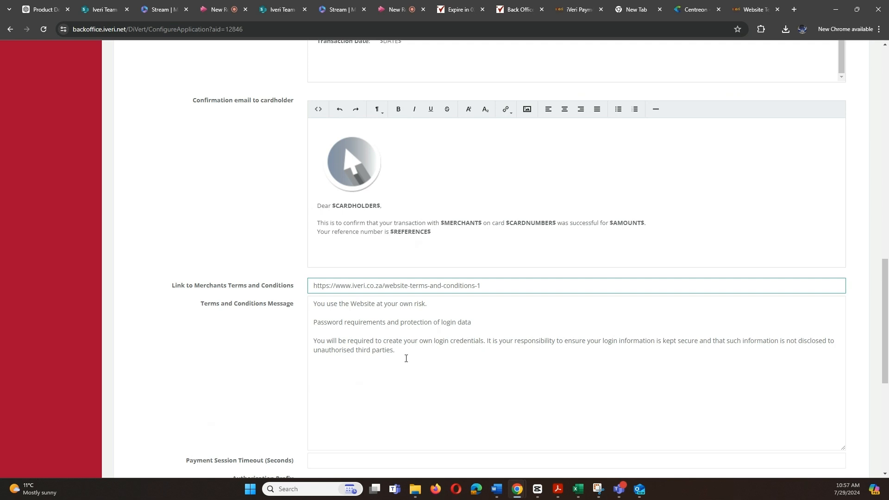
{"action": "left_click_drag", "start_coordinate": [399, 350], "coordinate": [314, 306]}
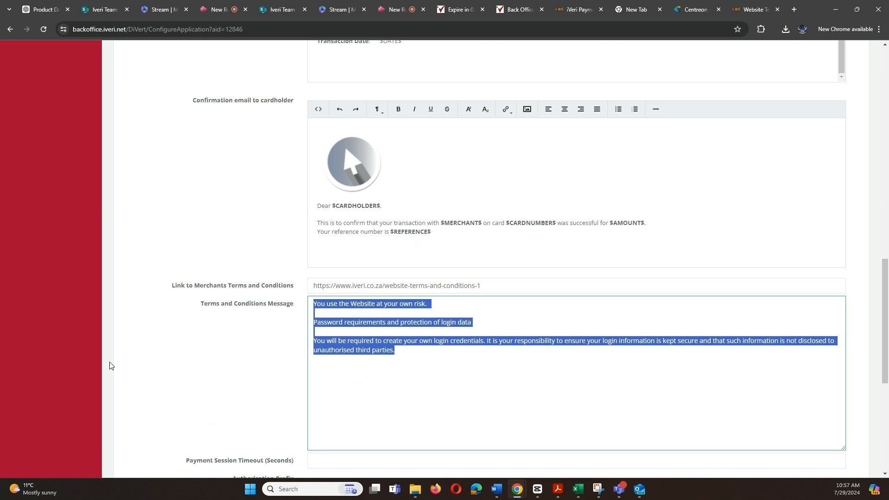
{"action": "key", "text": "alt+Tab"}
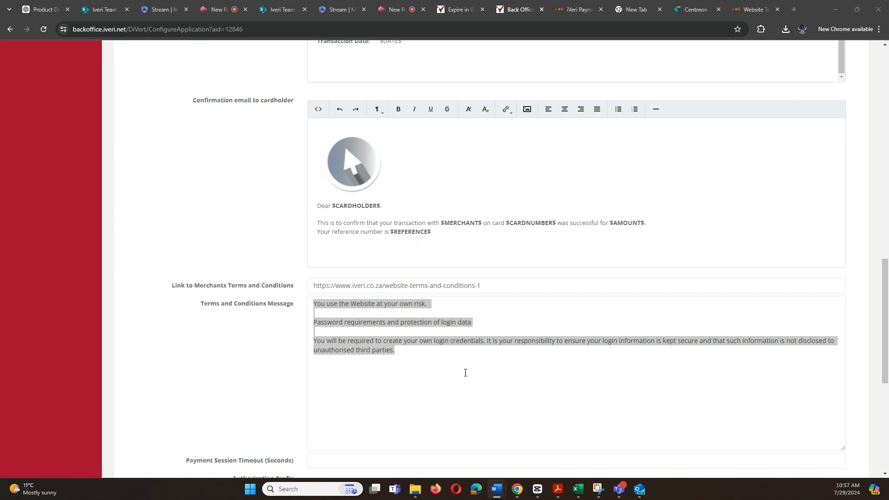
{"action": "left_click", "coordinate": [443, 358]}
{"action": "left_click_drag", "start_coordinate": [443, 358], "coordinate": [291, 311]}
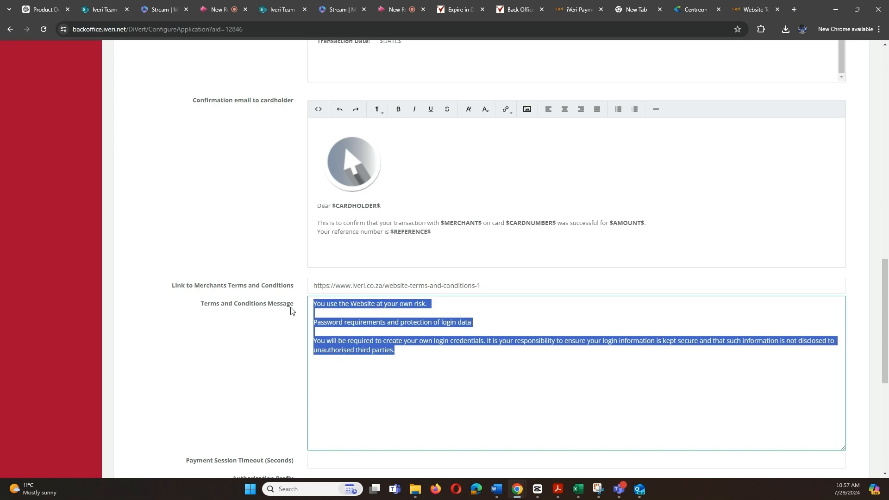
{"action": "key", "text": "BackSpace"}
{"action": "scroll", "coordinate": [292, 310], "scroll_direction": "down", "scroll_amount": 3}
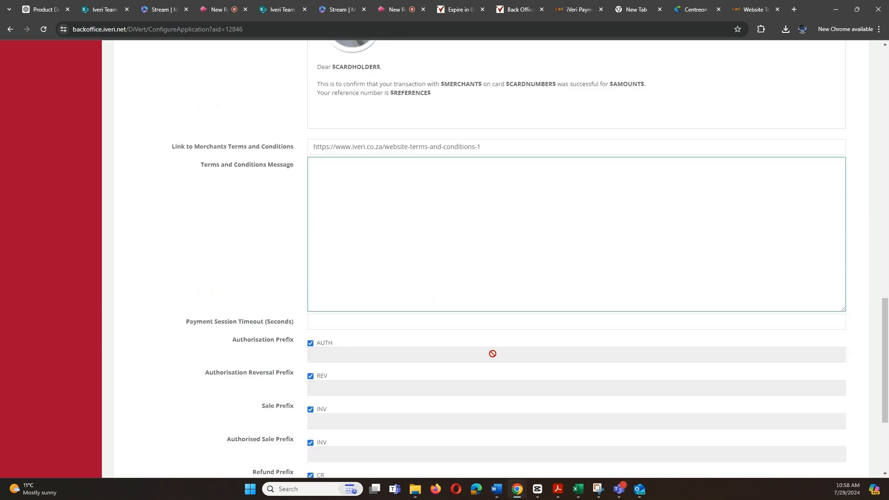
{"action": "left_click", "coordinate": [339, 322]}
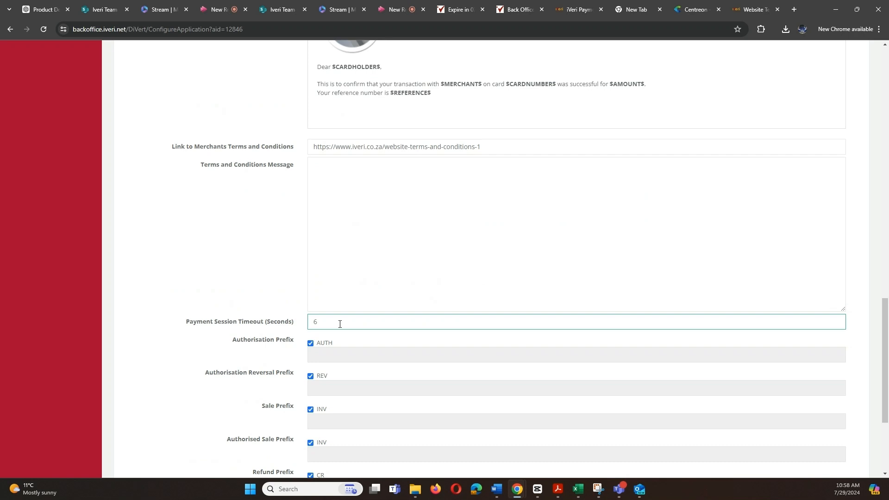
{"action": "type", "text": "00"}
{"action": "key", "text": "BackSpace"}
{"action": "key", "text": "BackSpace"}
{"action": "key", "text": "BackSpace"}
{"action": "scroll", "coordinate": [333, 319], "scroll_direction": "down", "scroll_amount": 3}
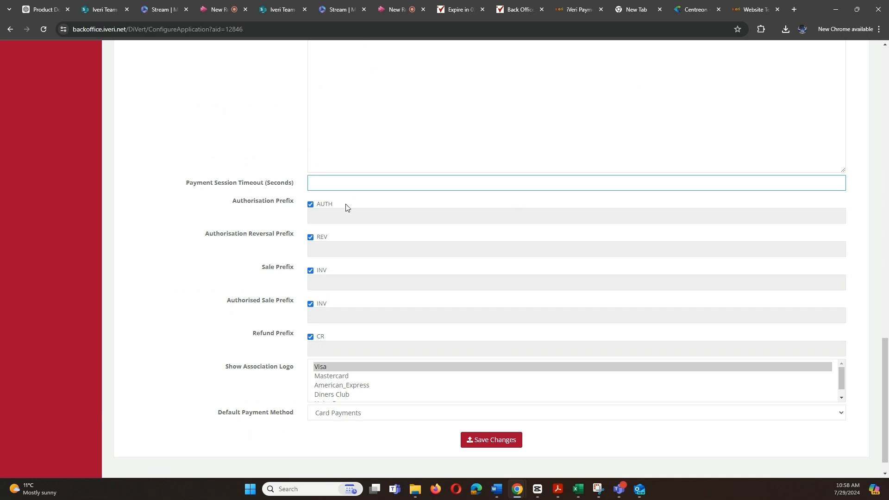
Select Visa, Mastercard, American_Express and Diners Club logos, keeping Card Payments as the default method
{"action": "left_click", "coordinate": [337, 368]}
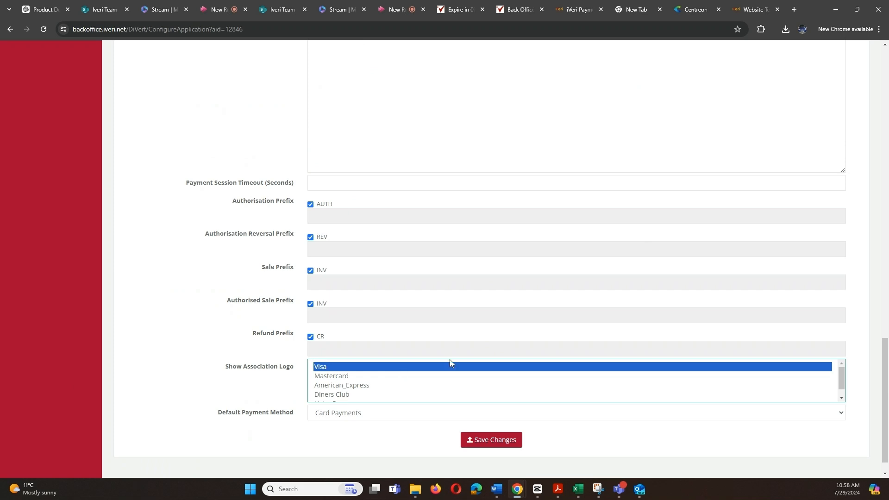
{"action": "left_click", "coordinate": [361, 376], "text": "ctrl"}
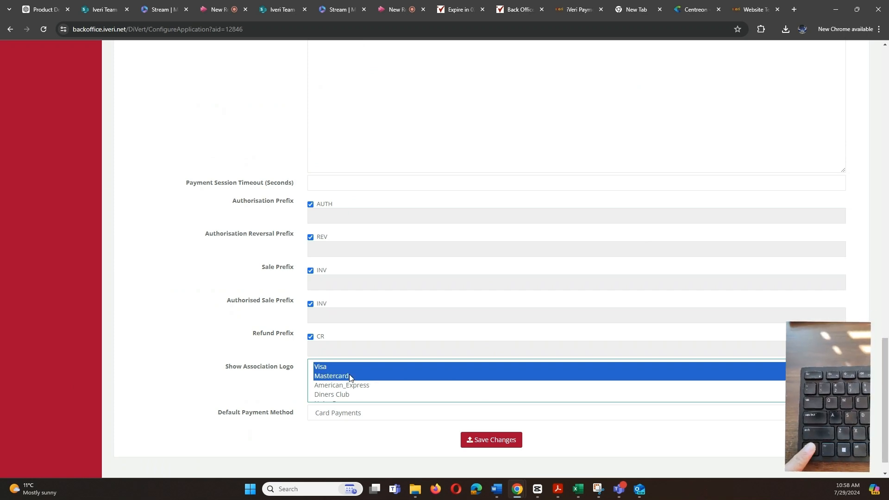
{"action": "left_click", "coordinate": [368, 385], "text": "ctrl"}
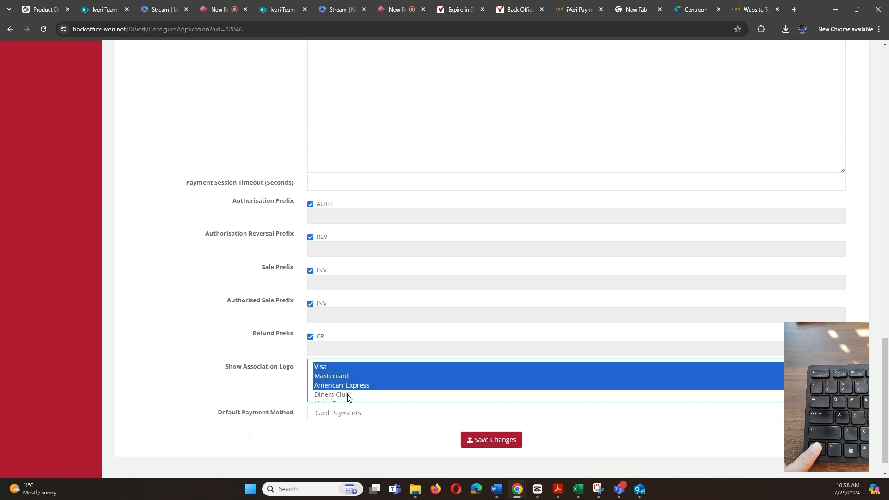
{"action": "left_click", "coordinate": [348, 396], "text": "ctrl"}
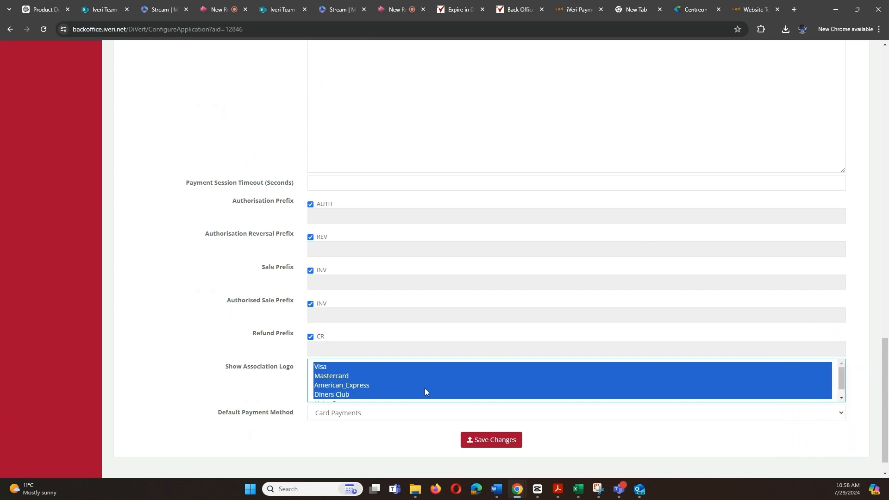
{"action": "left_click", "coordinate": [424, 416]}
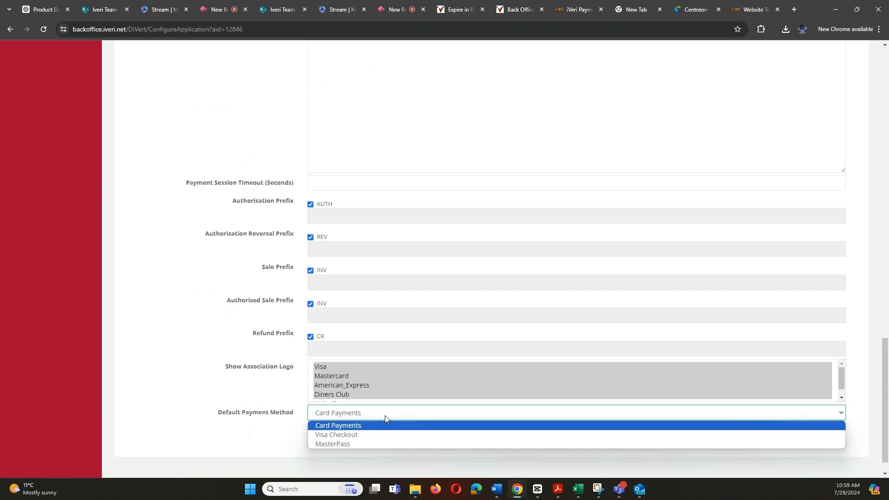
{"action": "left_click", "coordinate": [354, 427]}
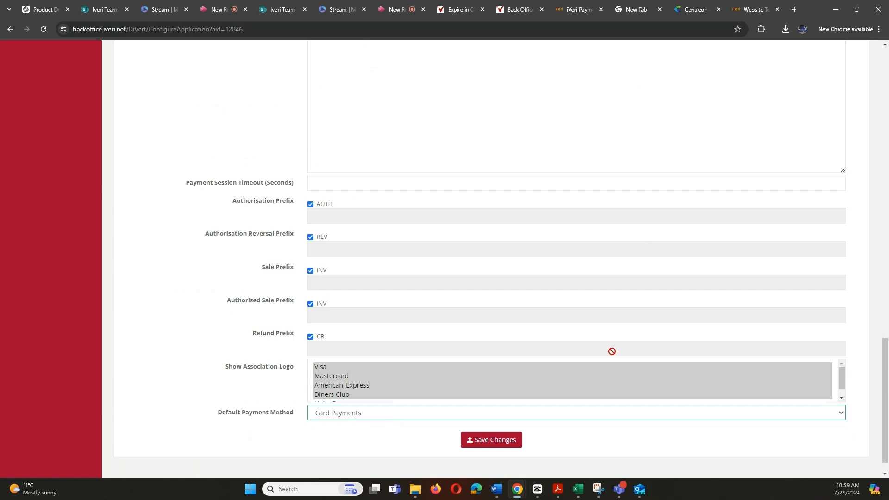
Save the application configuration changes
{"action": "scroll", "coordinate": [612, 352], "scroll_direction": "up", "scroll_amount": 6}
{"action": "scroll", "coordinate": [612, 352], "scroll_direction": "up", "scroll_amount": 10}
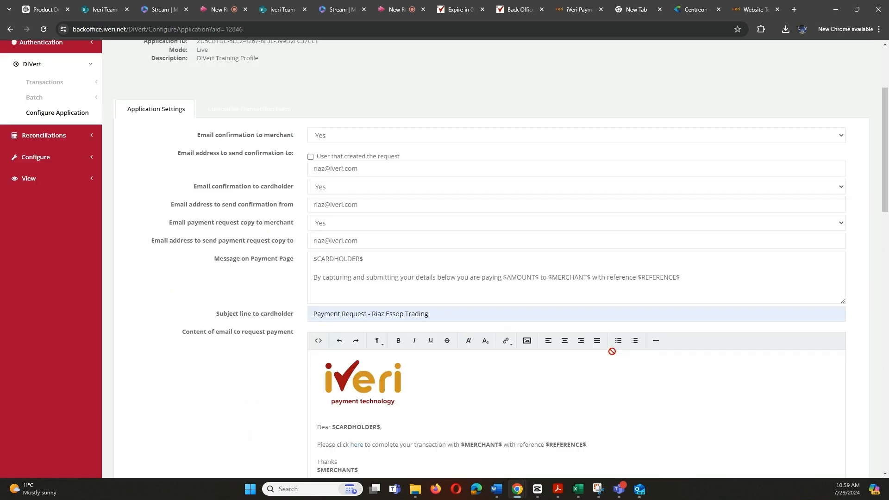
{"action": "scroll", "coordinate": [612, 351], "scroll_direction": "up", "scroll_amount": 1}
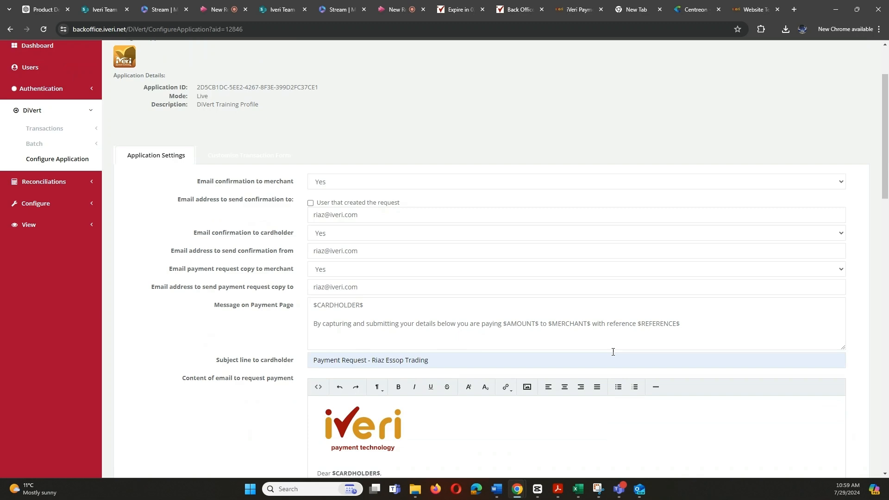
{"action": "scroll", "coordinate": [613, 352], "scroll_direction": "down", "scroll_amount": 3}
{"action": "scroll", "coordinate": [612, 355], "scroll_direction": "down", "scroll_amount": 3}
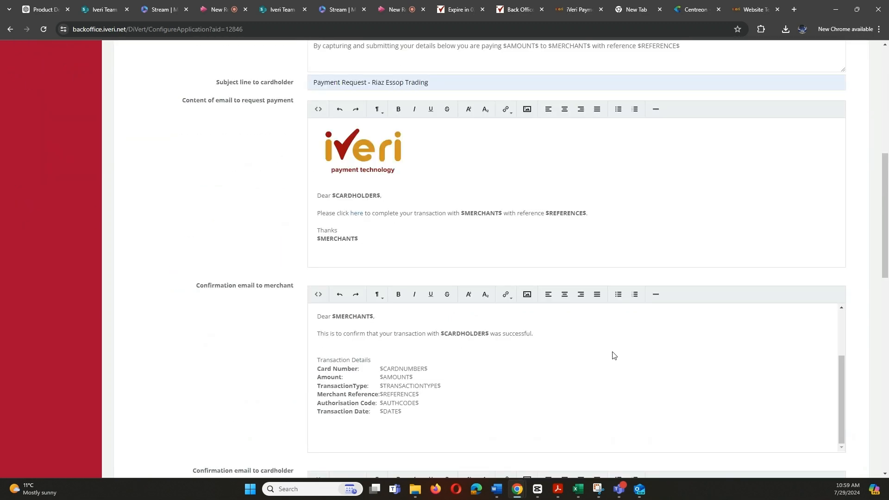
{"action": "scroll", "coordinate": [613, 356], "scroll_direction": "down", "scroll_amount": 4}
{"action": "scroll", "coordinate": [613, 352], "scroll_direction": "down", "scroll_amount": 6}
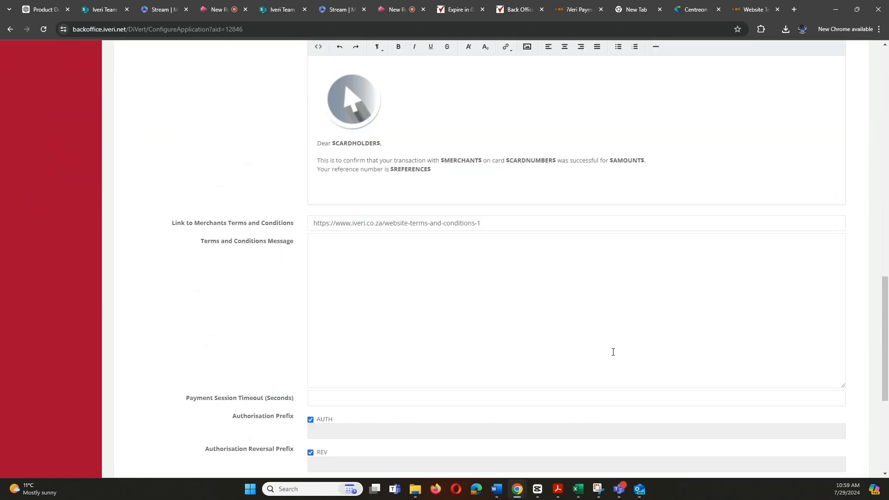
{"action": "scroll", "coordinate": [613, 352], "scroll_direction": "down", "scroll_amount": 5}
{"action": "scroll", "coordinate": [613, 352], "scroll_direction": "down", "scroll_amount": 1}
{"action": "left_click", "coordinate": [491, 414]}
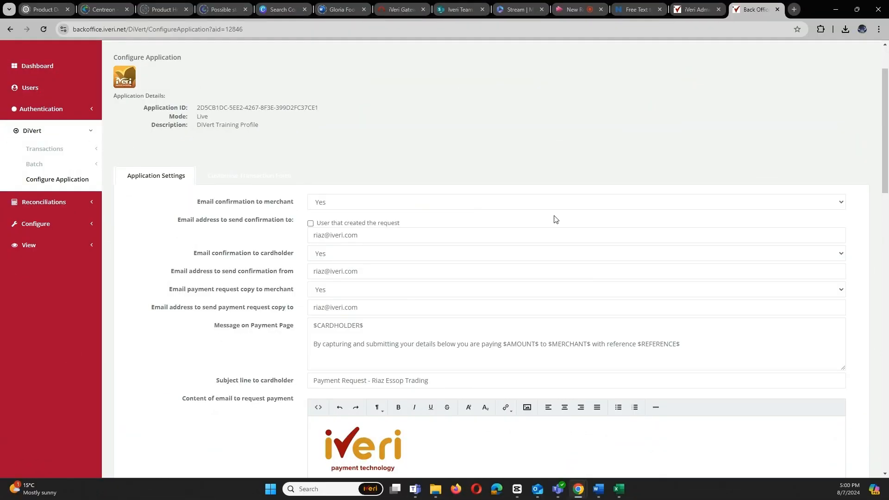
Return to the Home dashboard and log out to the BackOffice login page
{"action": "scroll", "coordinate": [555, 219], "scroll_direction": "down", "scroll_amount": 2}
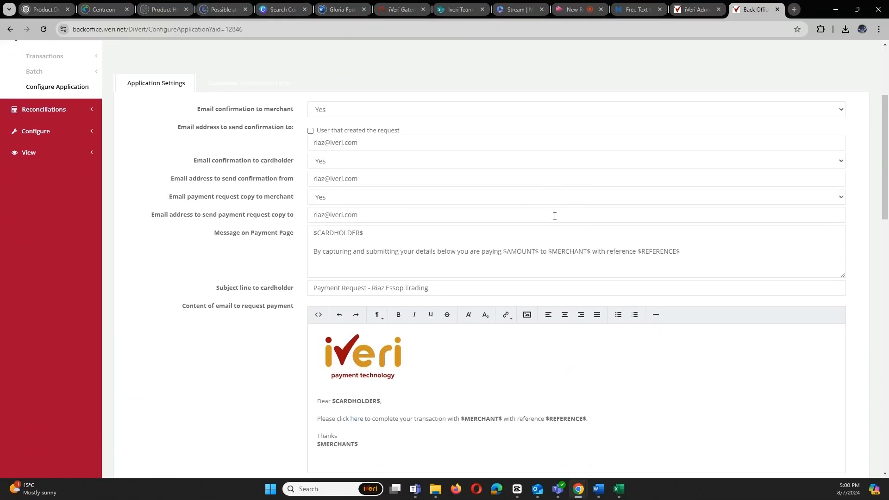
{"action": "scroll", "coordinate": [555, 216], "scroll_direction": "up", "scroll_amount": 4}
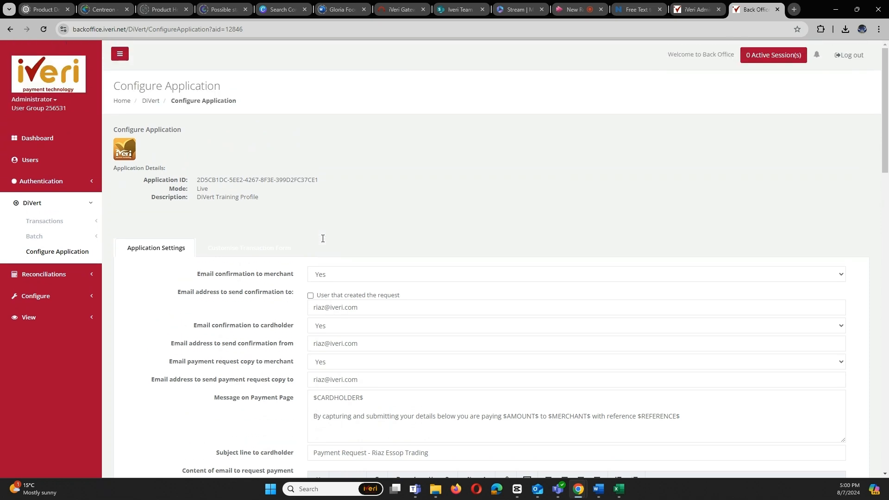
{"action": "left_click", "coordinate": [124, 104]}
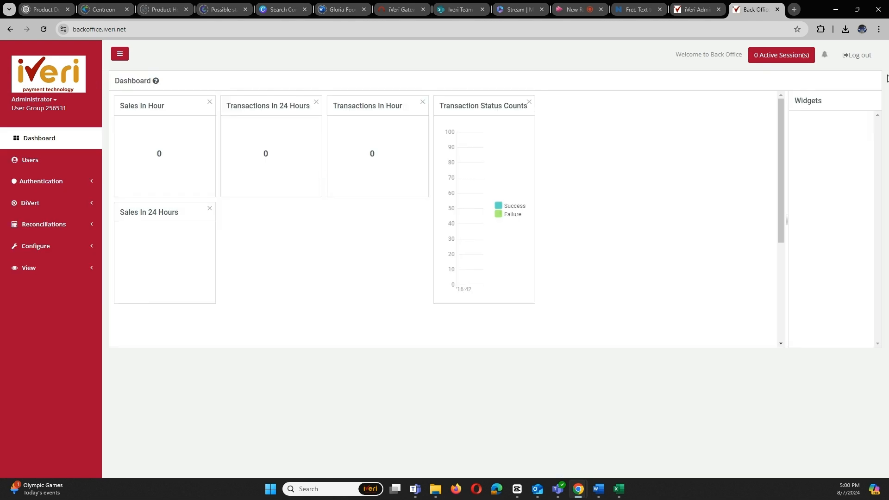
{"action": "left_click", "coordinate": [856, 57]}
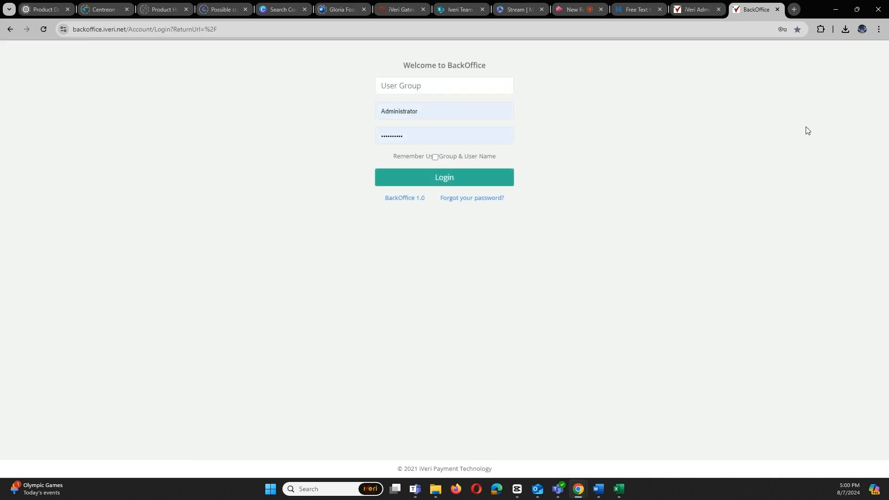